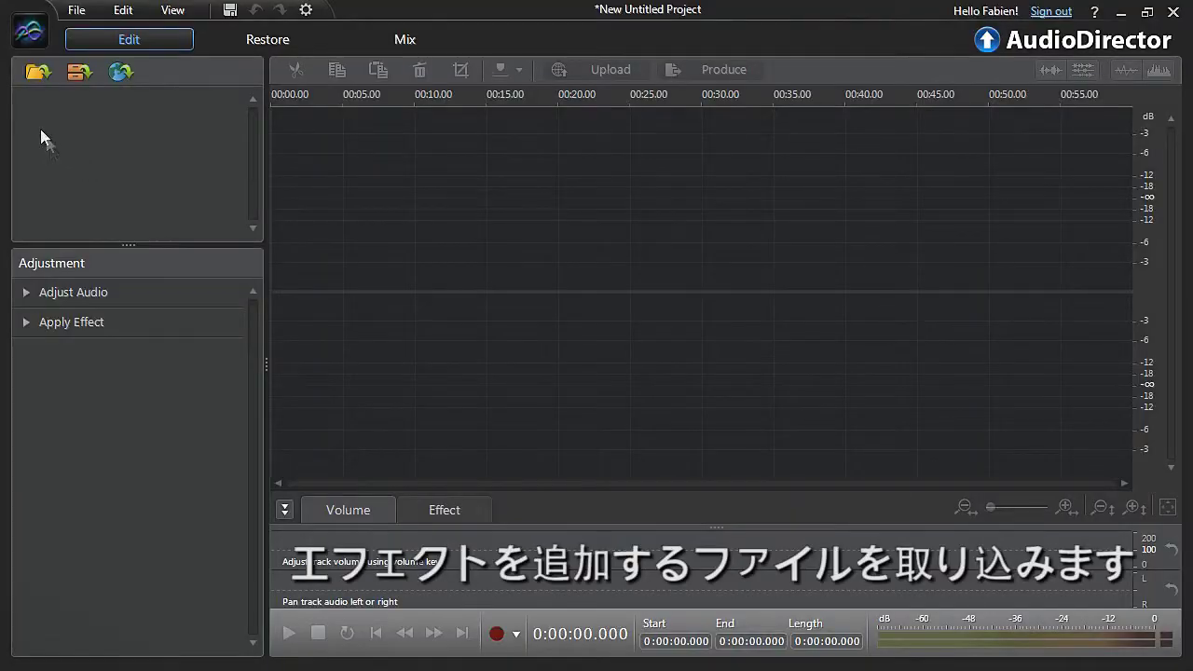
Step: Import CLASSICAL-STRINGS.wav into the project and expand the Apply Effect list
click(35, 72)
double_click(440, 358)
click(317, 319)
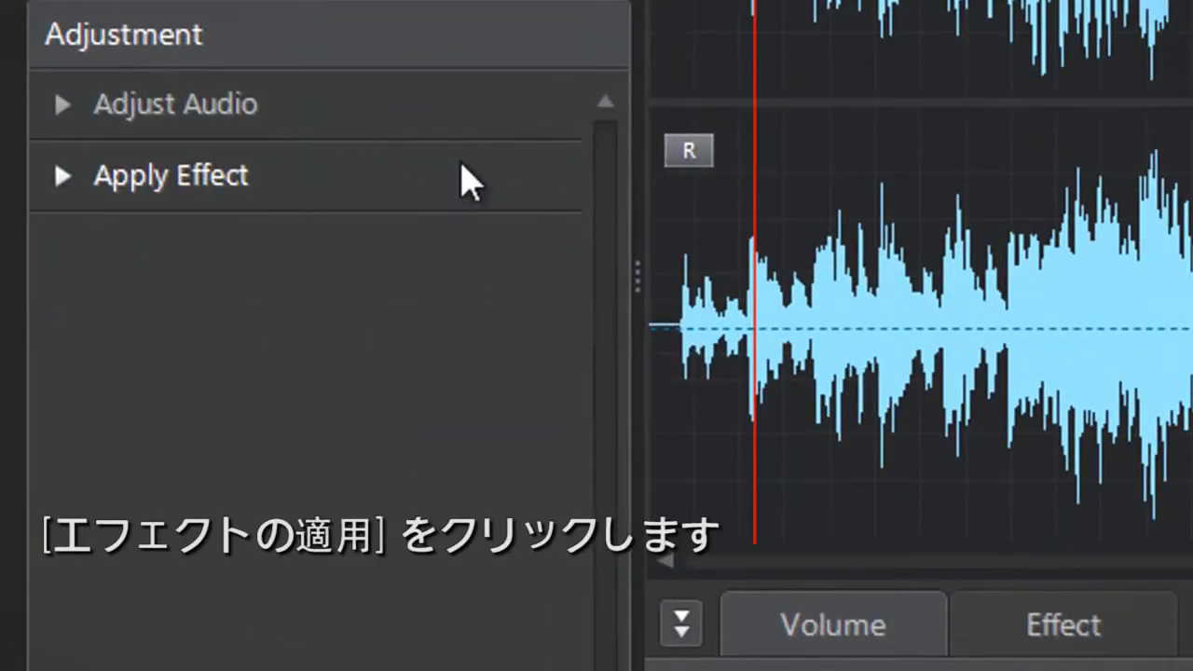
click(465, 180)
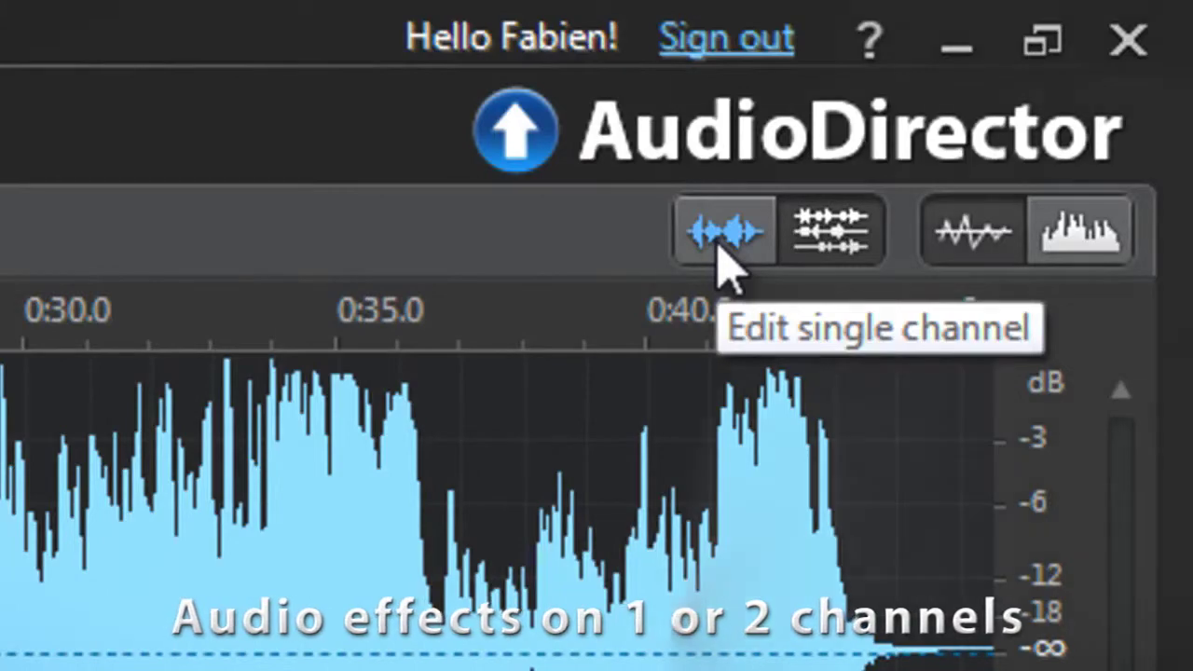
Step: Turn on single-channel editing for the right channel, then switch back to editing both channels
click(718, 246)
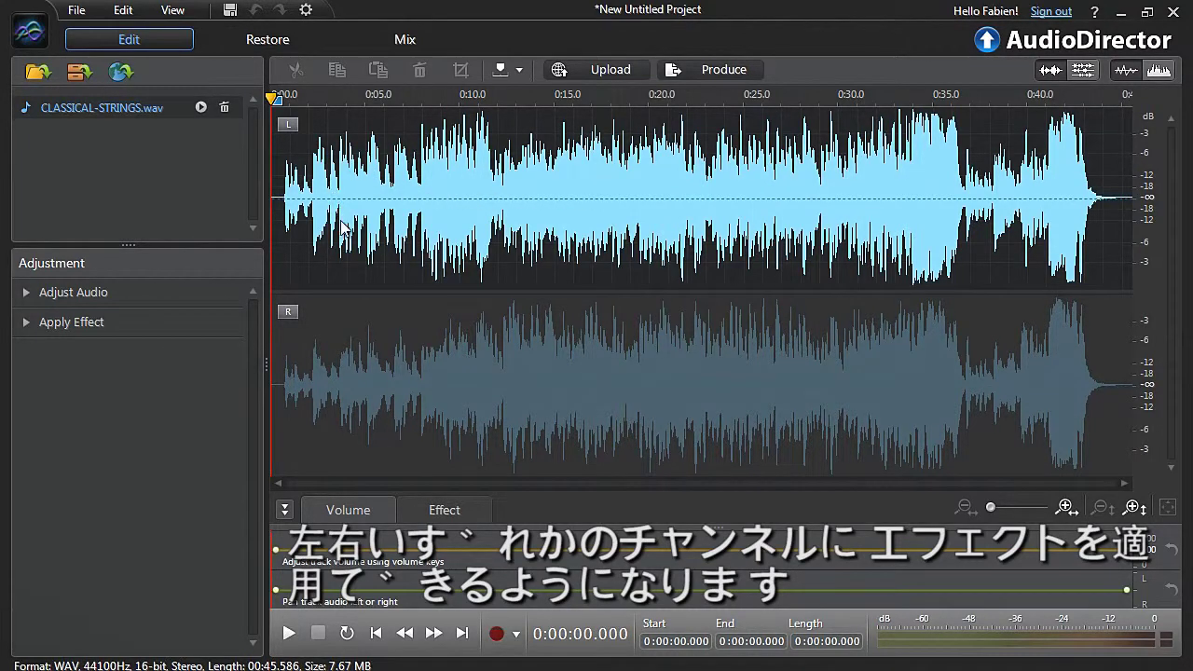
click(317, 325)
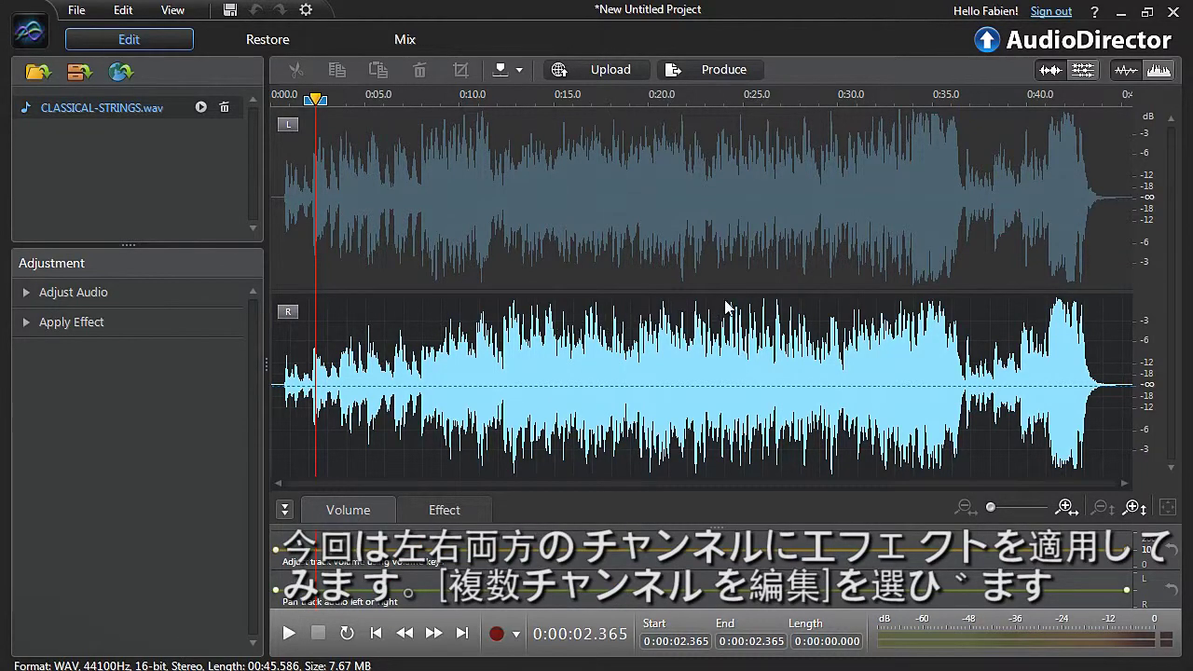
click(1090, 72)
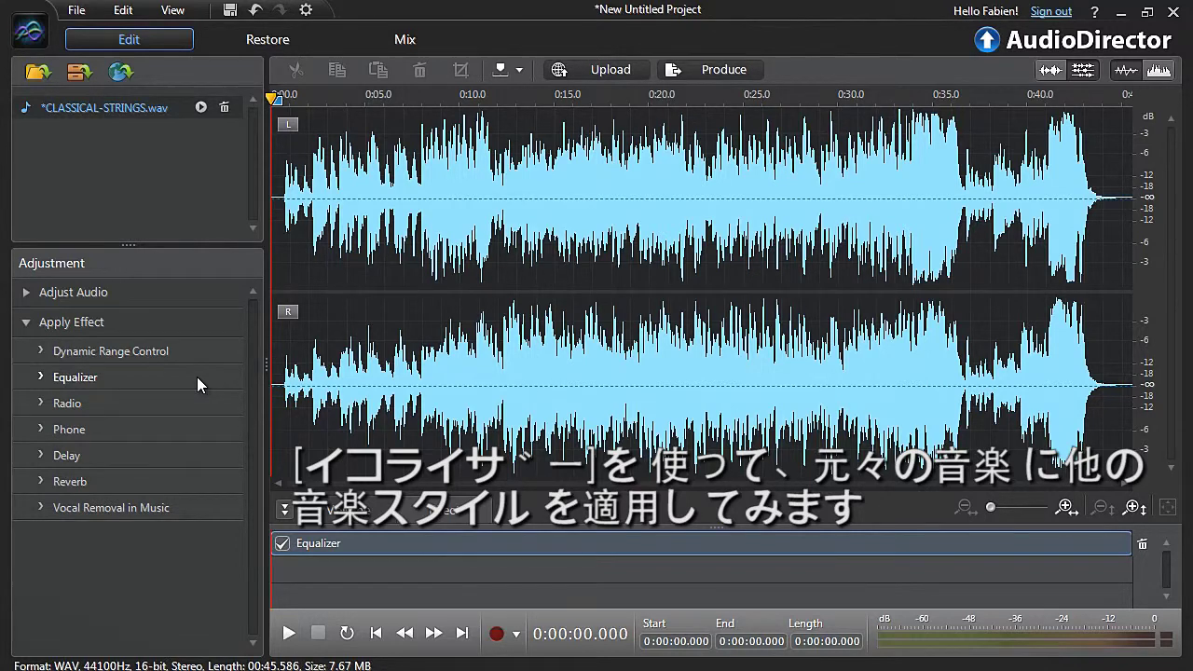
click(289, 636)
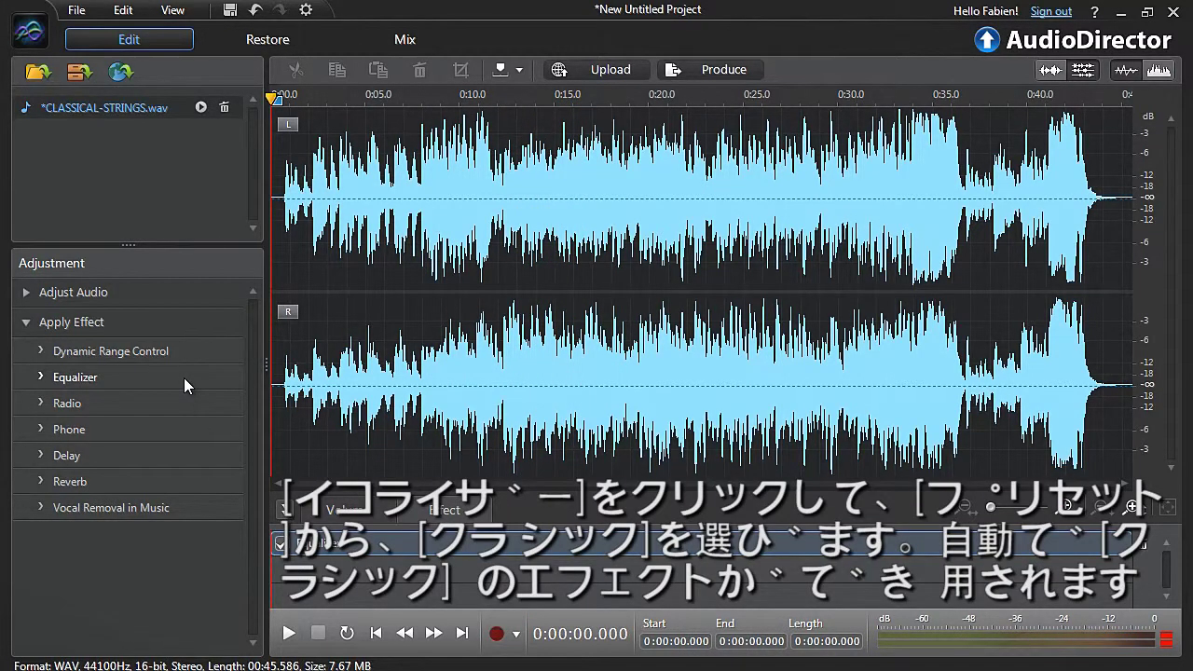
click(184, 377)
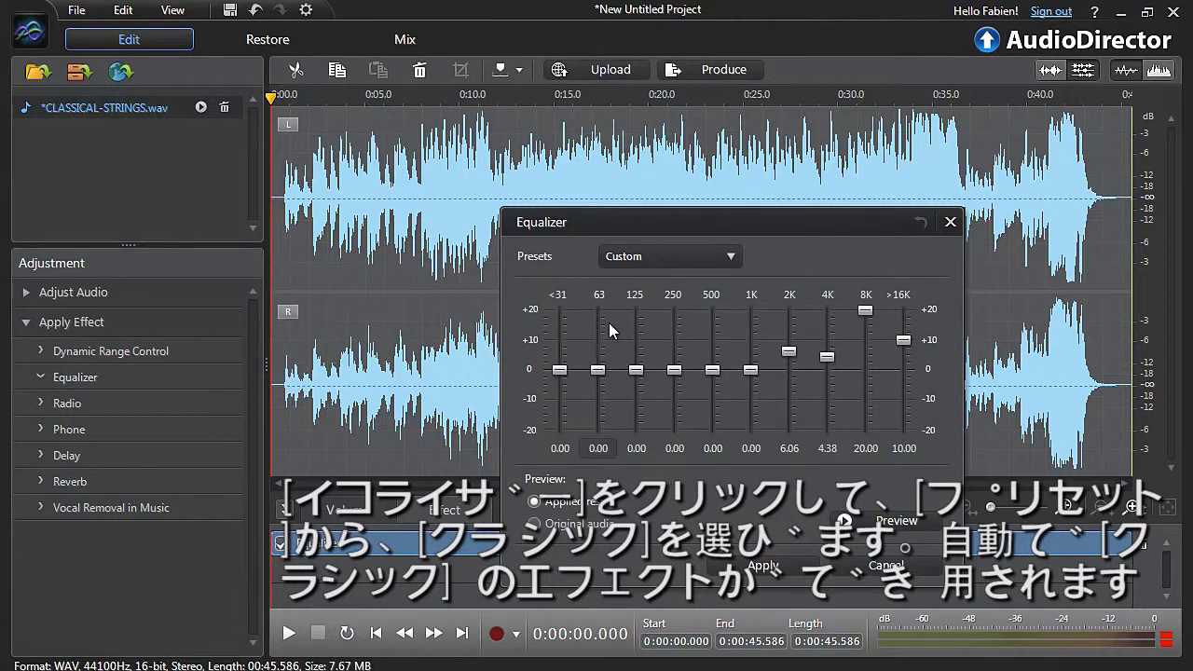
Step: Preview and apply the Classical equalizer preset to the whole strings clip
click(696, 254)
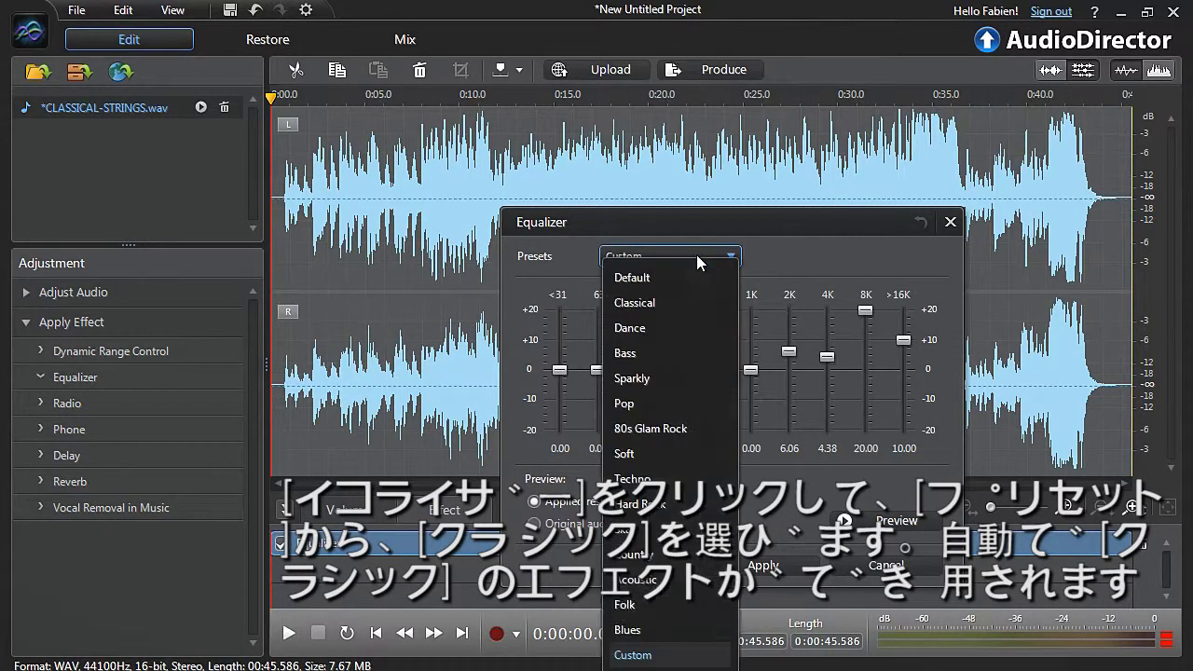
click(692, 302)
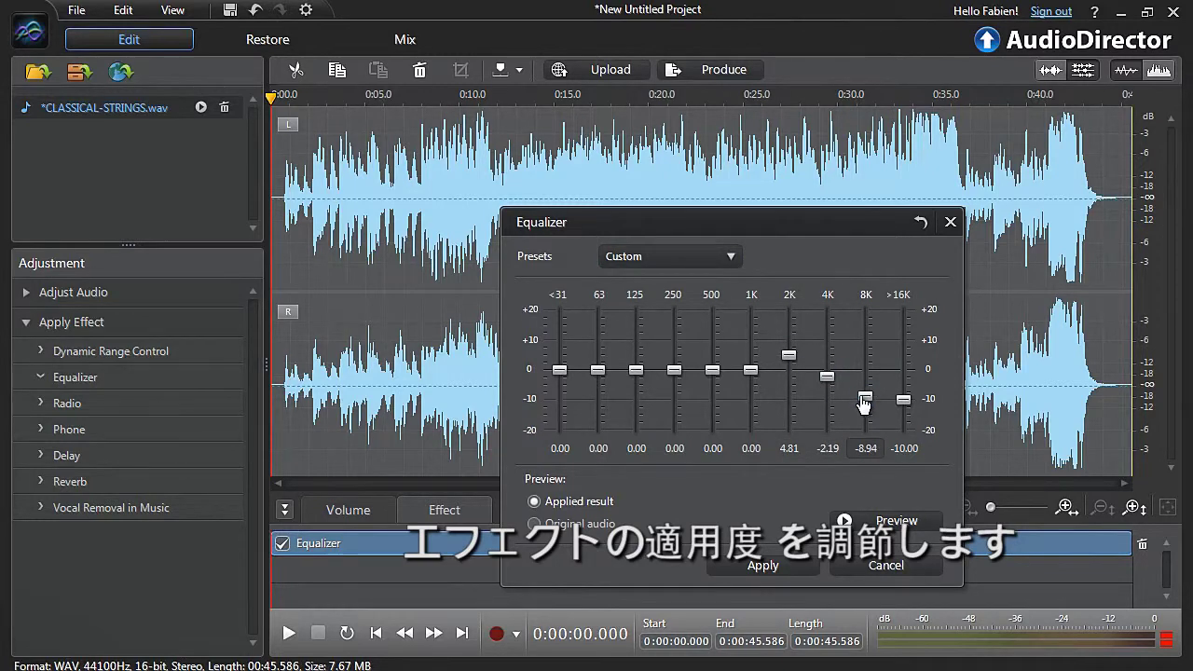
click(853, 519)
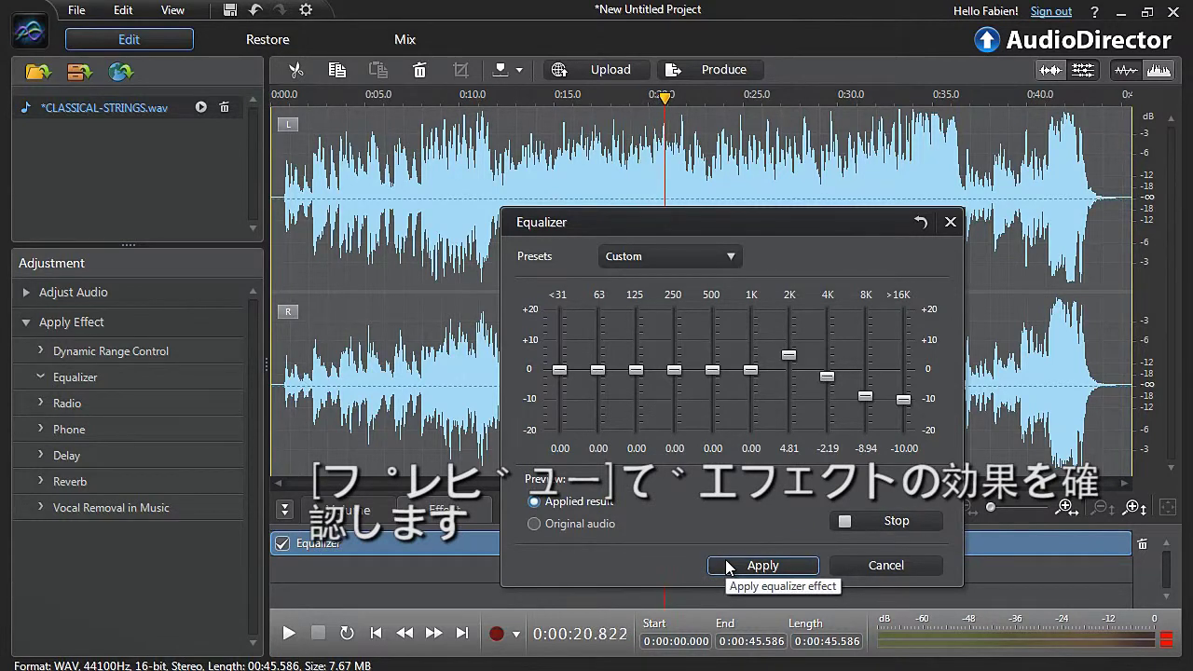
click(729, 566)
key(space)
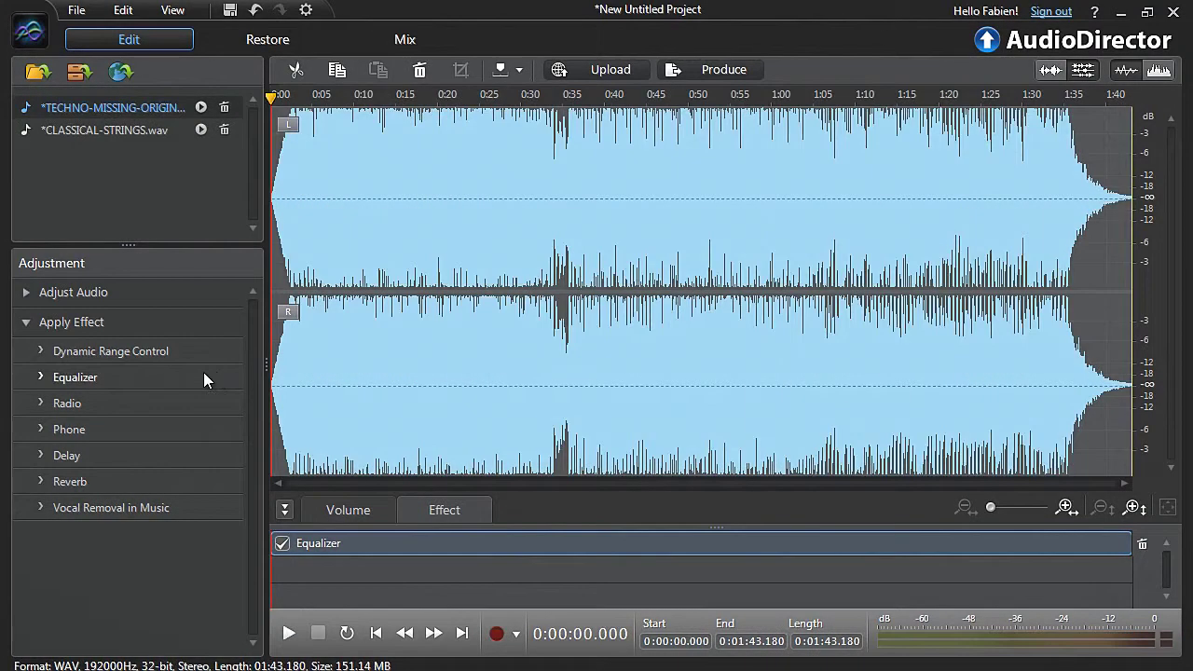
Step: Preview the techno track with the Techno equalizer preset, comparing original and applied result
click(203, 377)
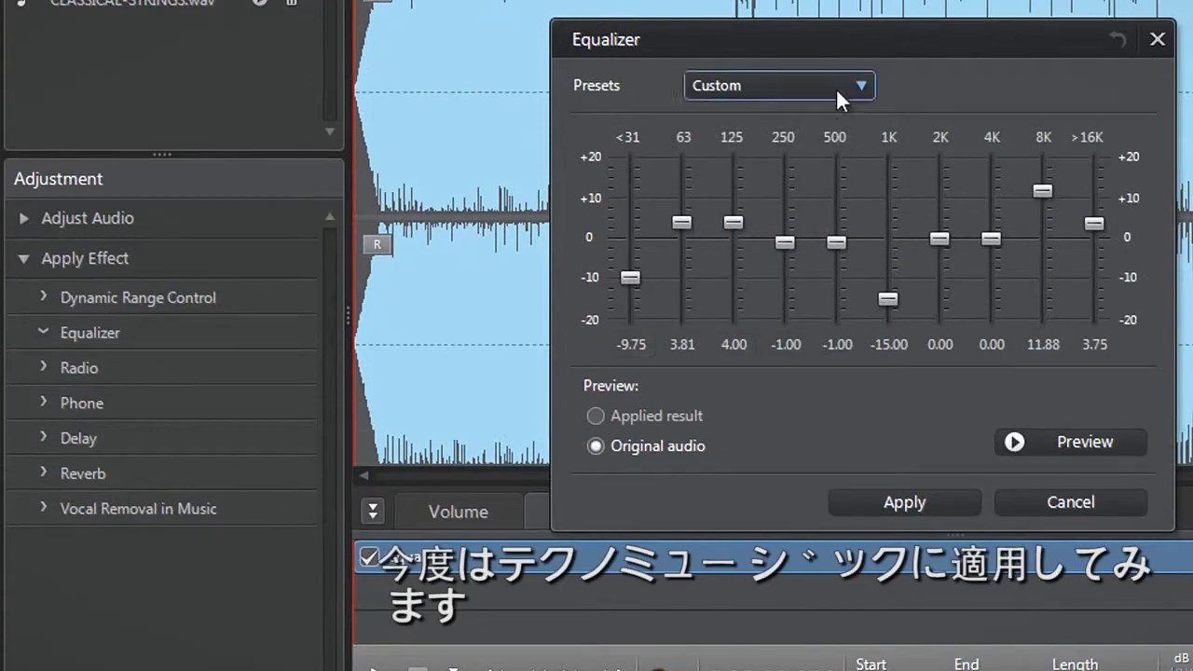
click(836, 87)
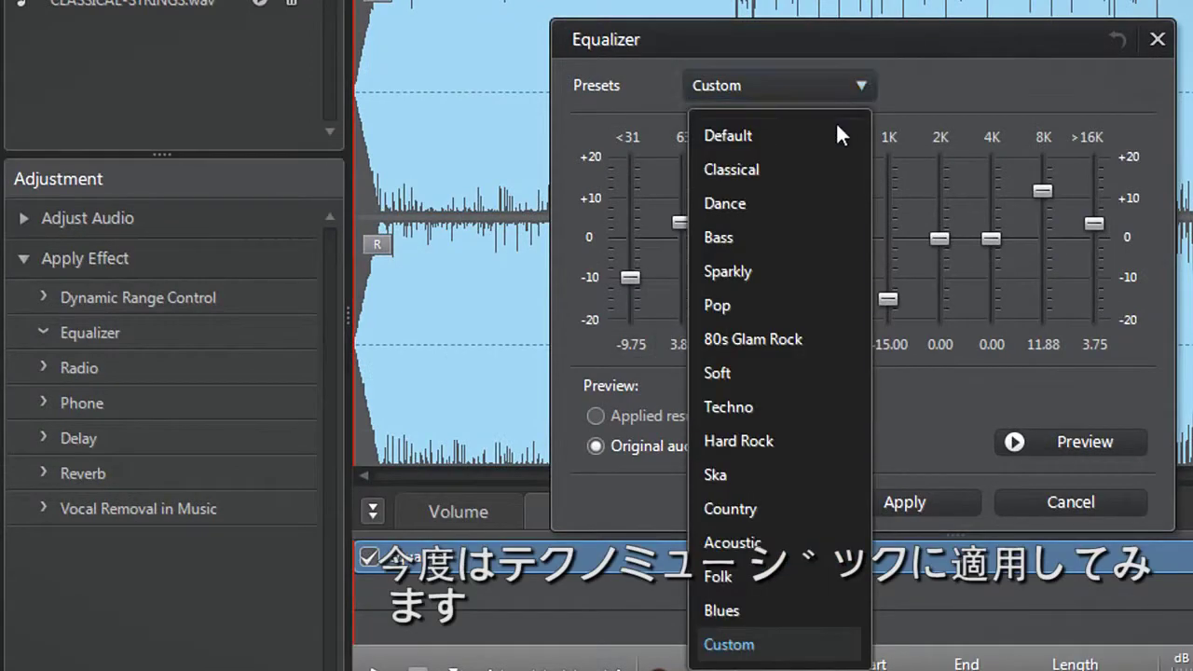
click(822, 406)
click(1042, 444)
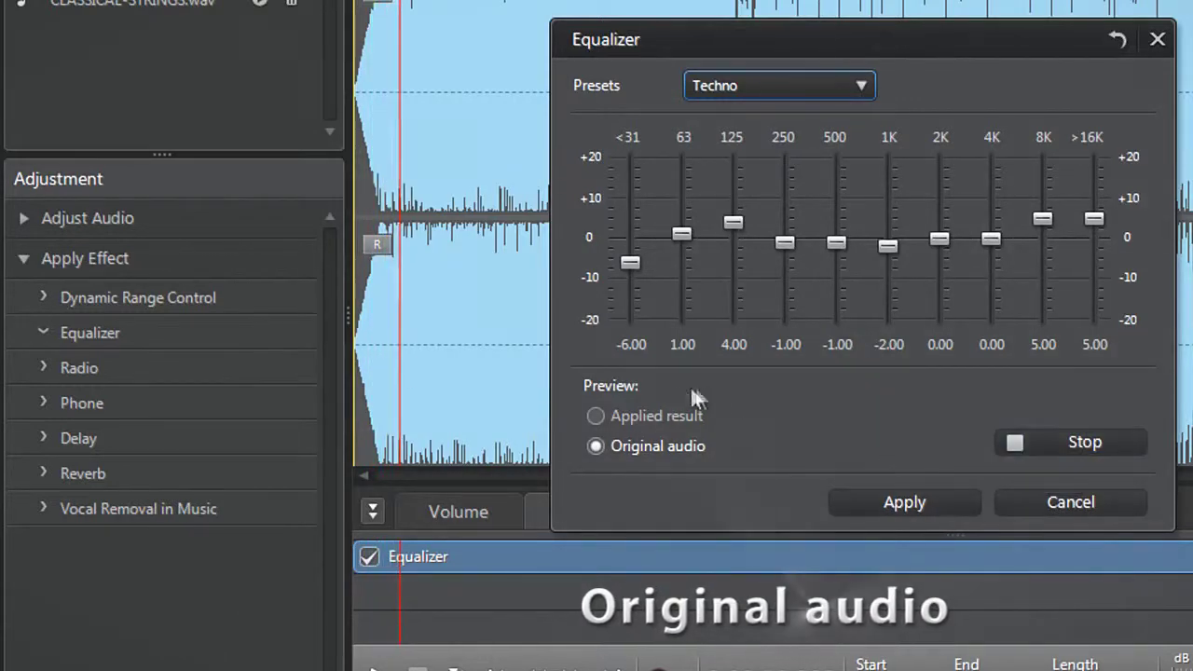
click(594, 415)
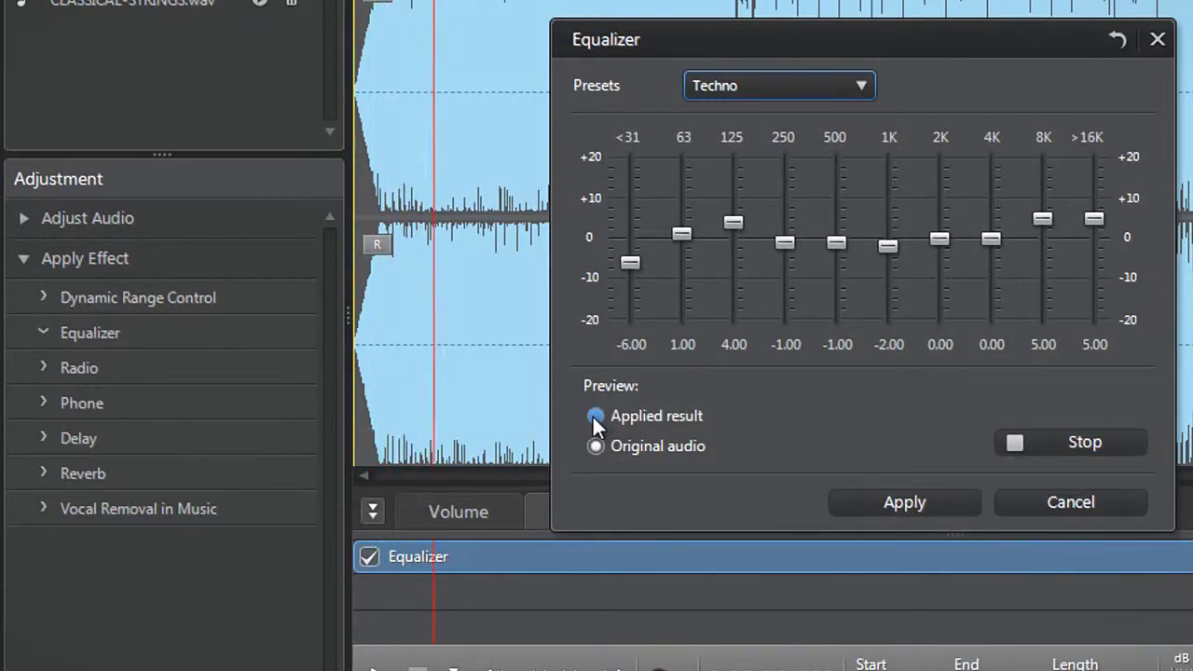
click(595, 415)
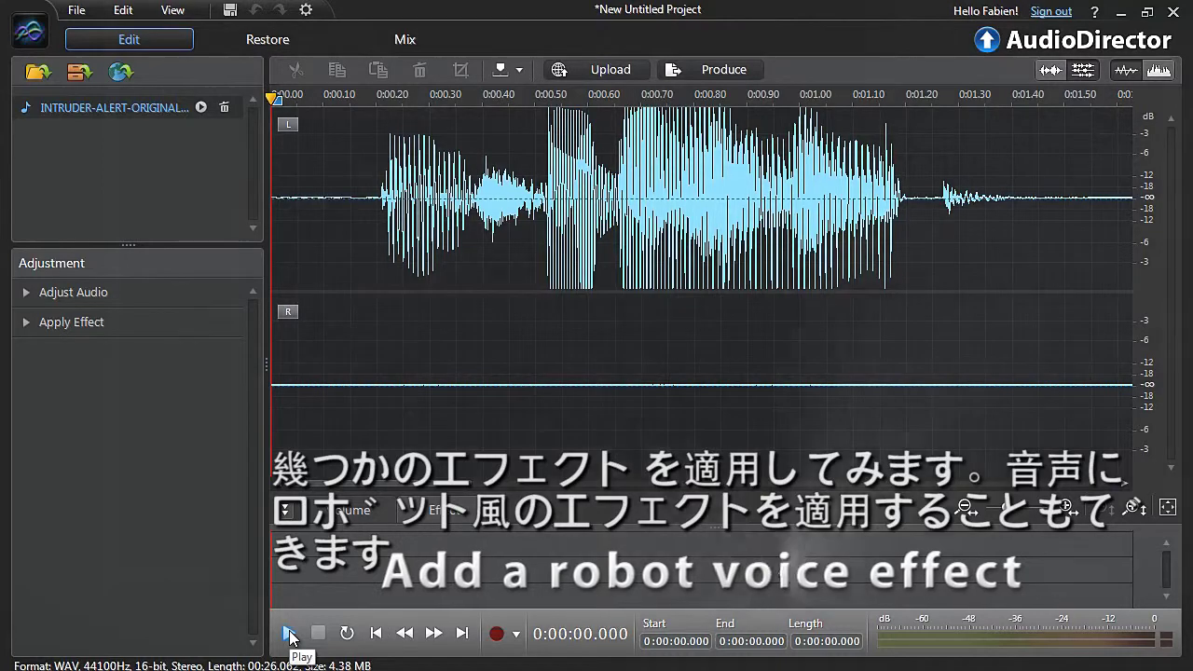
Step: Apply a delay with 80% feedback and 15 ms delay time to the intruder alert voice, then play it back
click(290, 632)
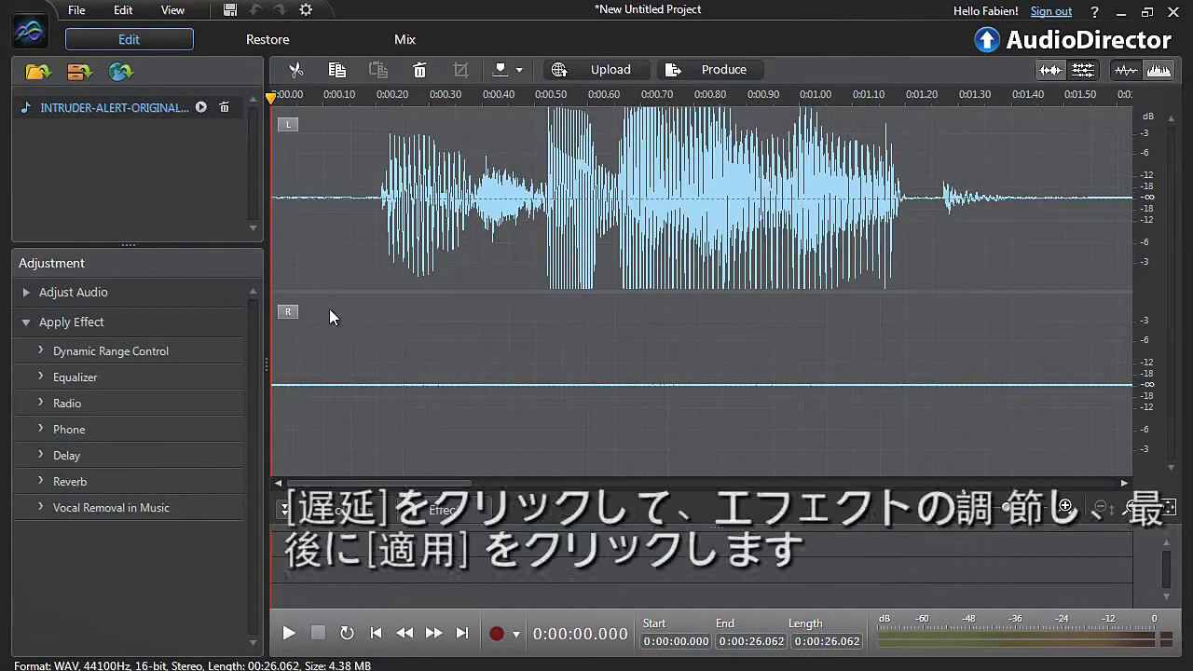
click(177, 453)
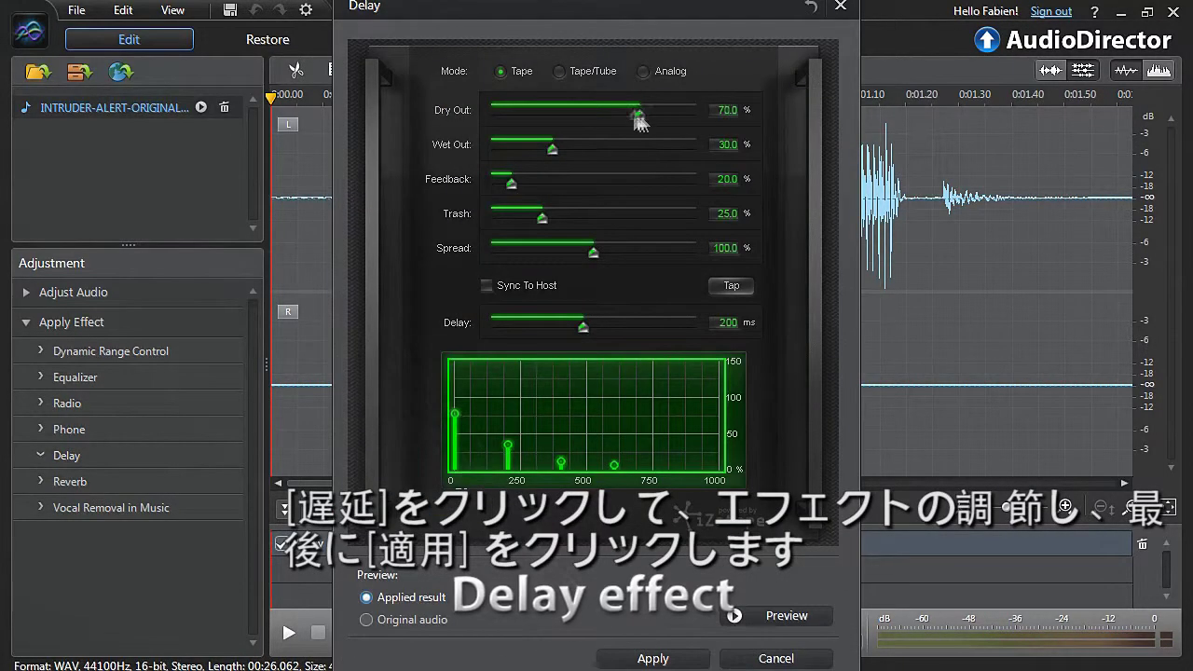
drag(510, 182, 575, 184)
click(541, 219)
drag(584, 326, 502, 326)
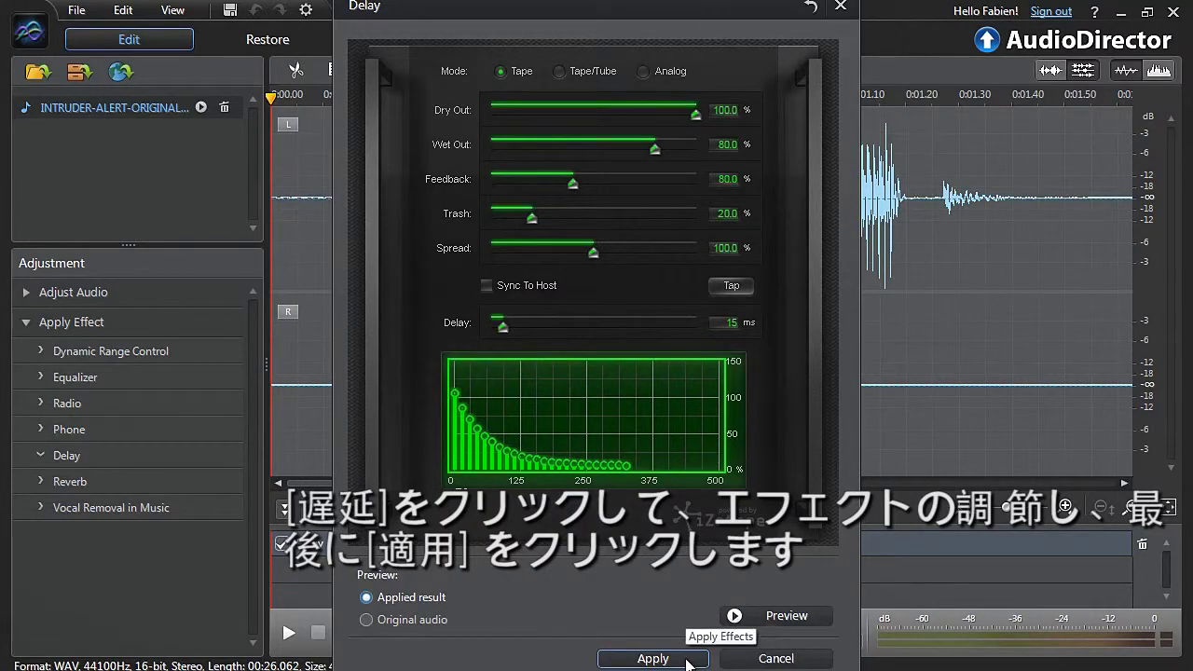
click(652, 658)
click(289, 632)
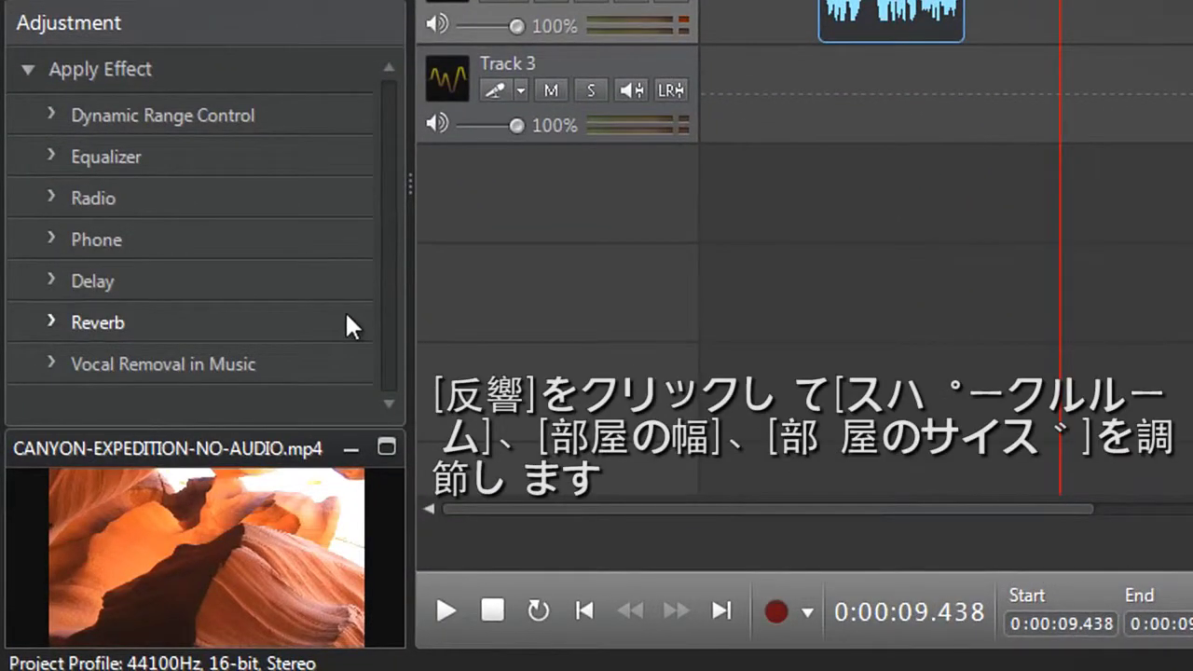
Step: Set reverb Sparkle to 60% and increase Room width and Room size on the commentary clip
click(346, 317)
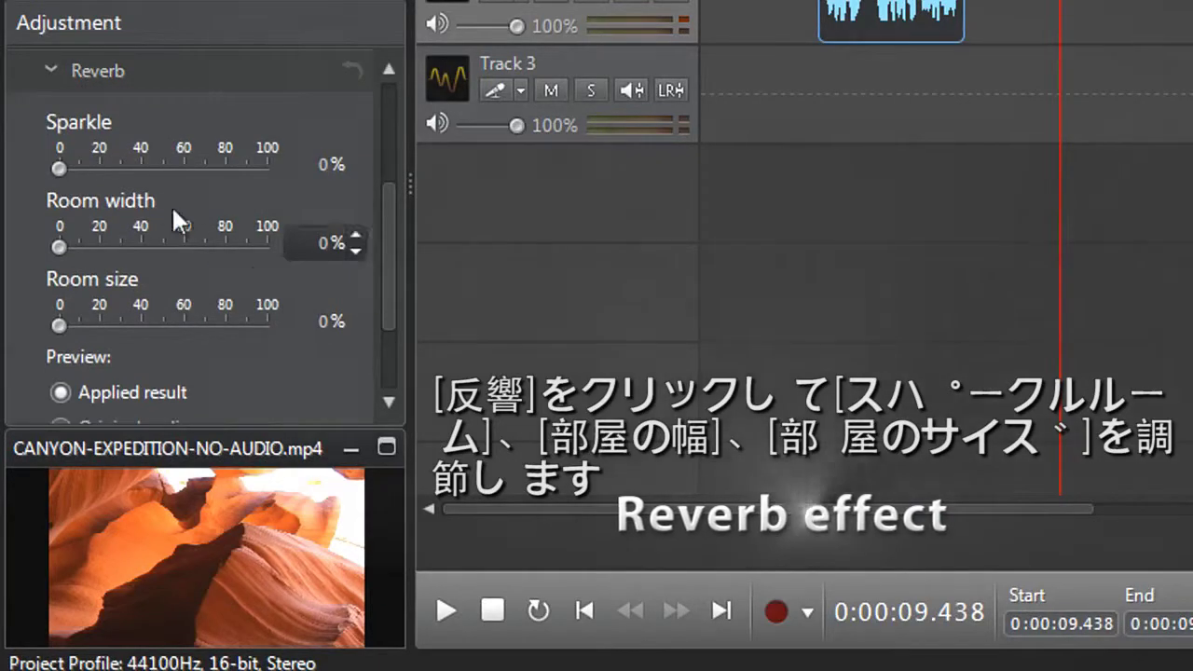
drag(65, 172, 187, 170)
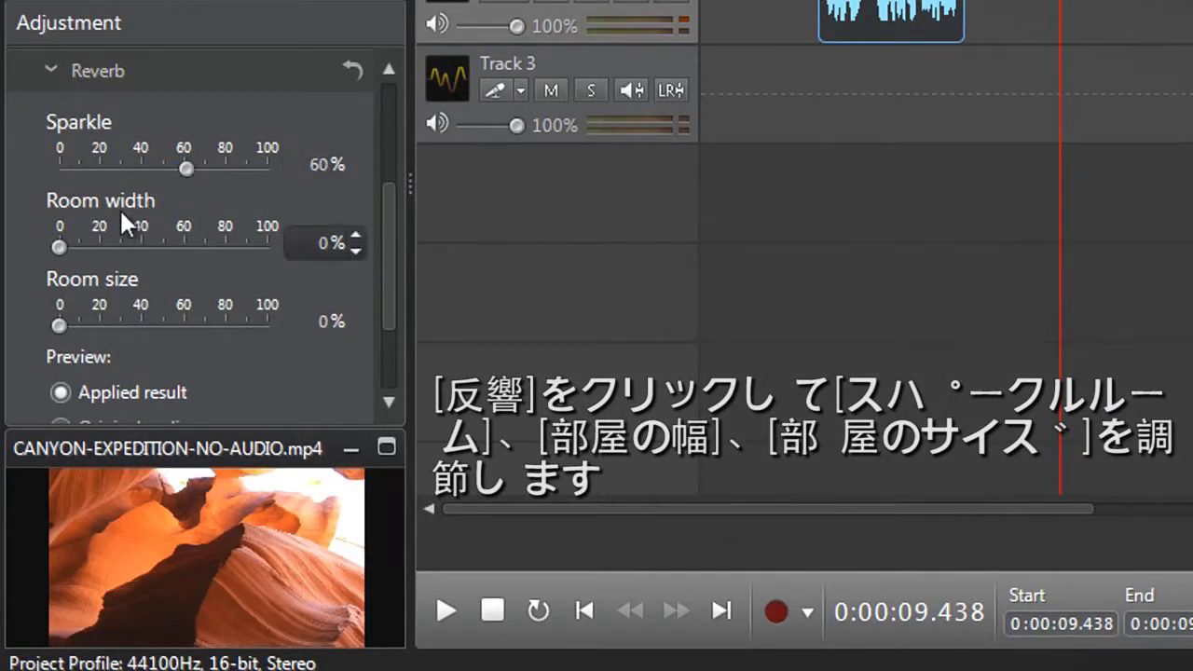
drag(60, 246, 215, 248)
drag(59, 325, 244, 321)
scroll(245, 322, down, 3)
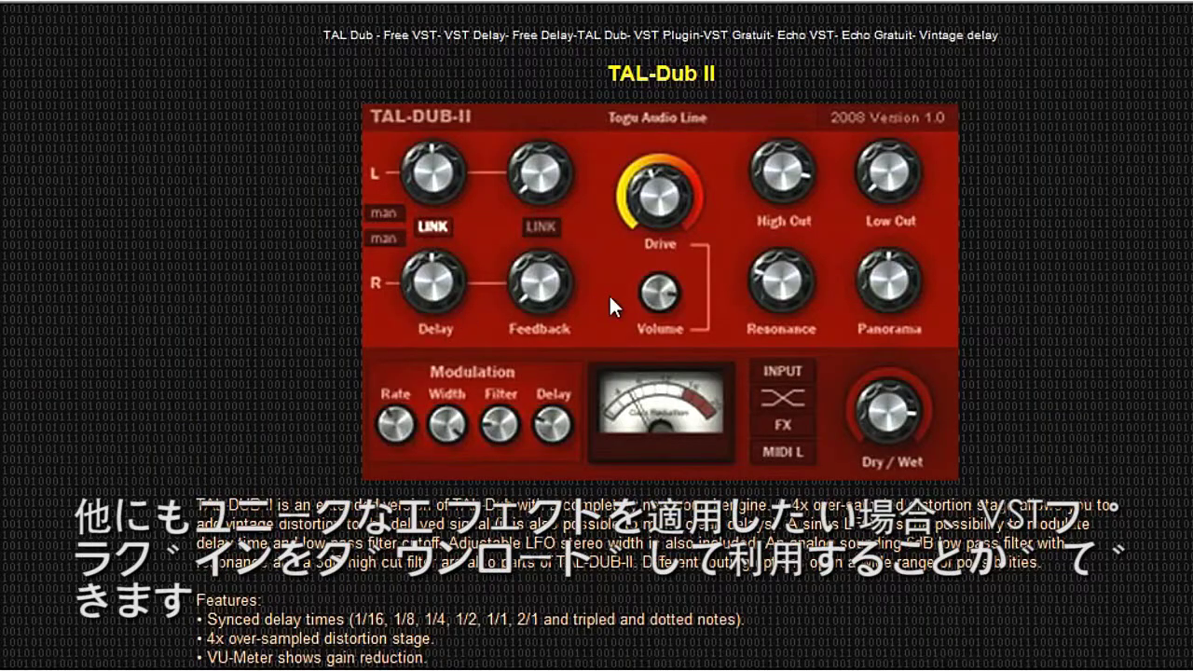
Step: Download TAL-Dub-2.zip and save it to the Desktop as DISTORTION
scroll(608, 294, down, 10)
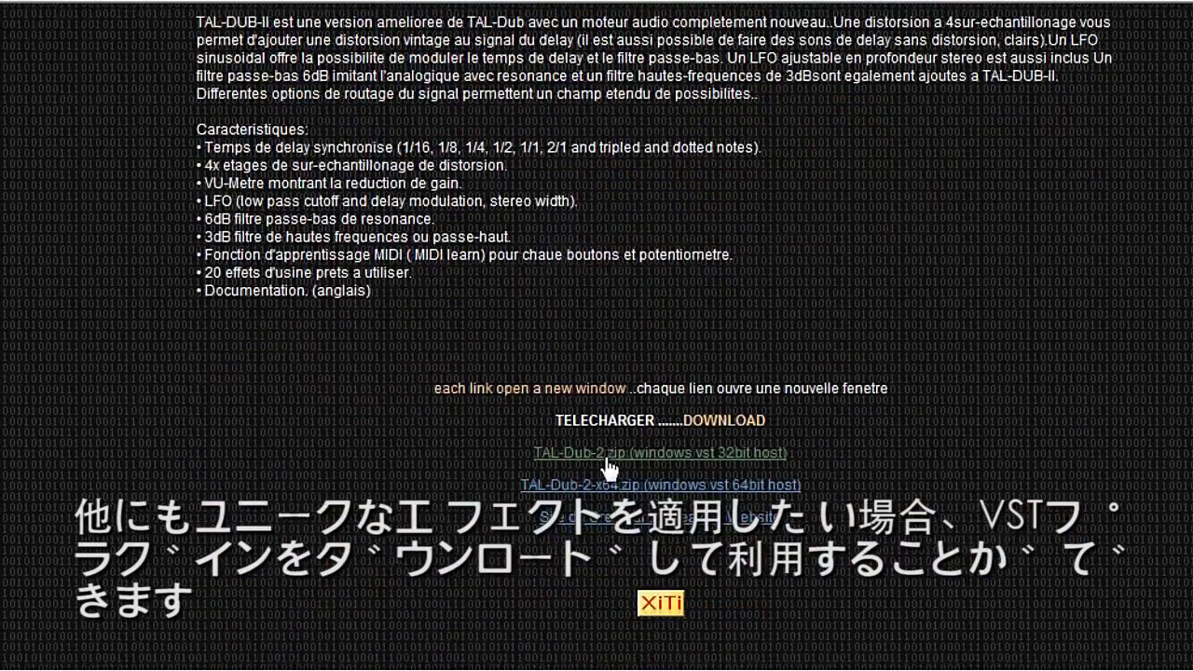
click(606, 455)
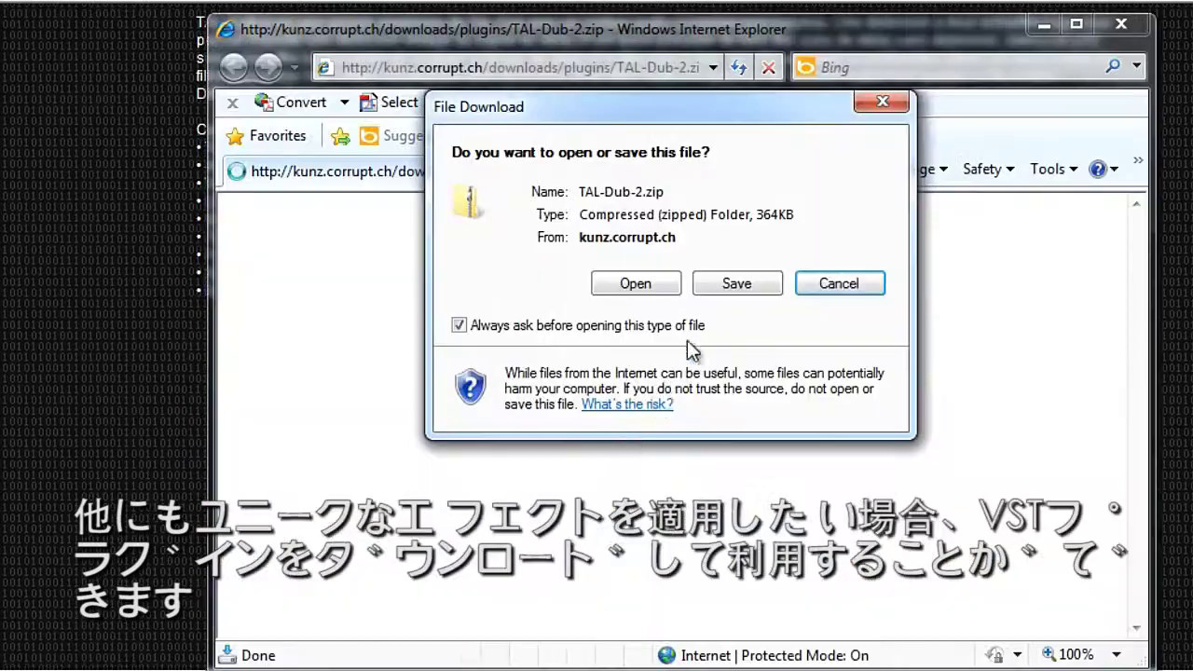
click(731, 281)
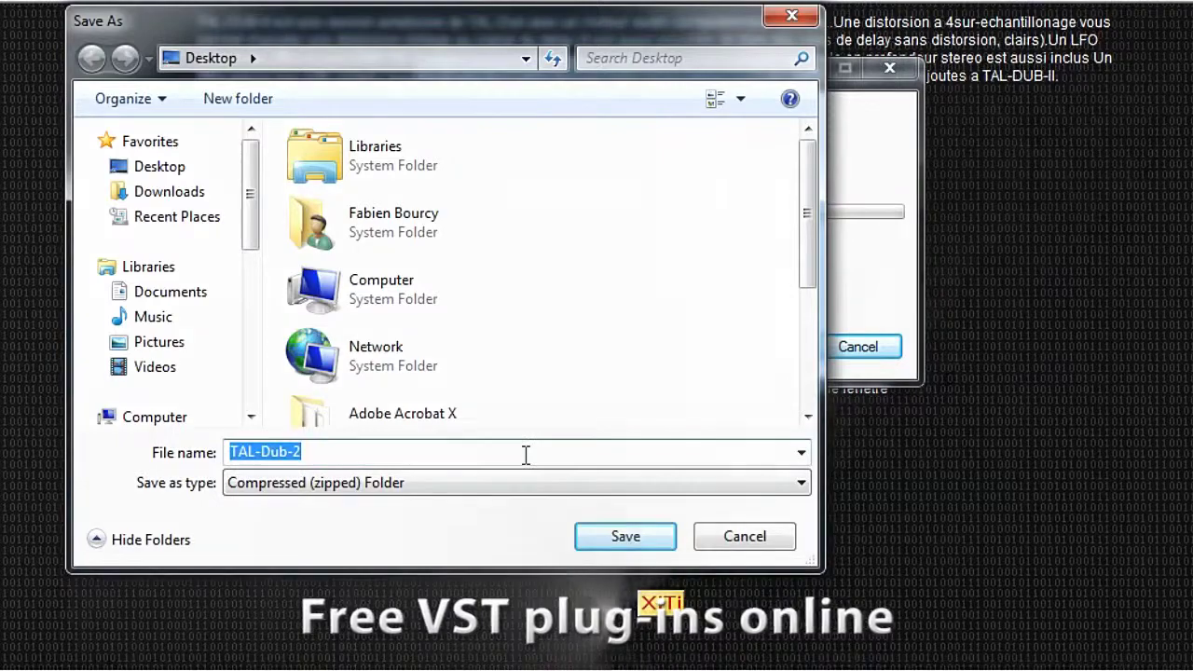
text(DISTORTION)
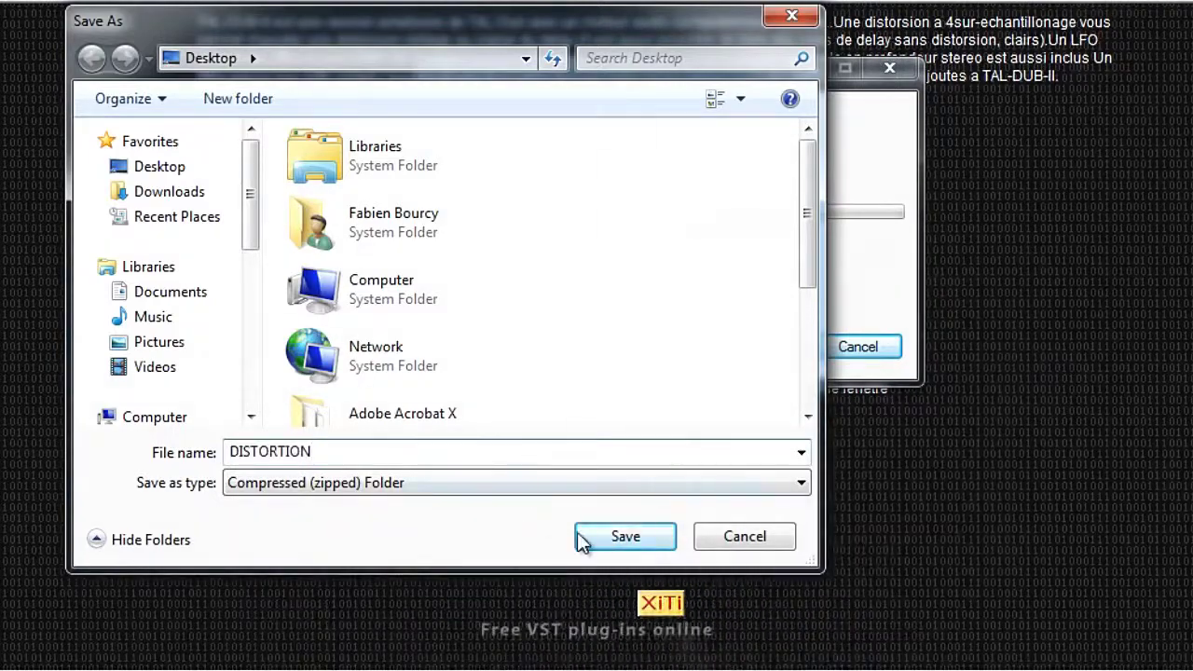
click(580, 538)
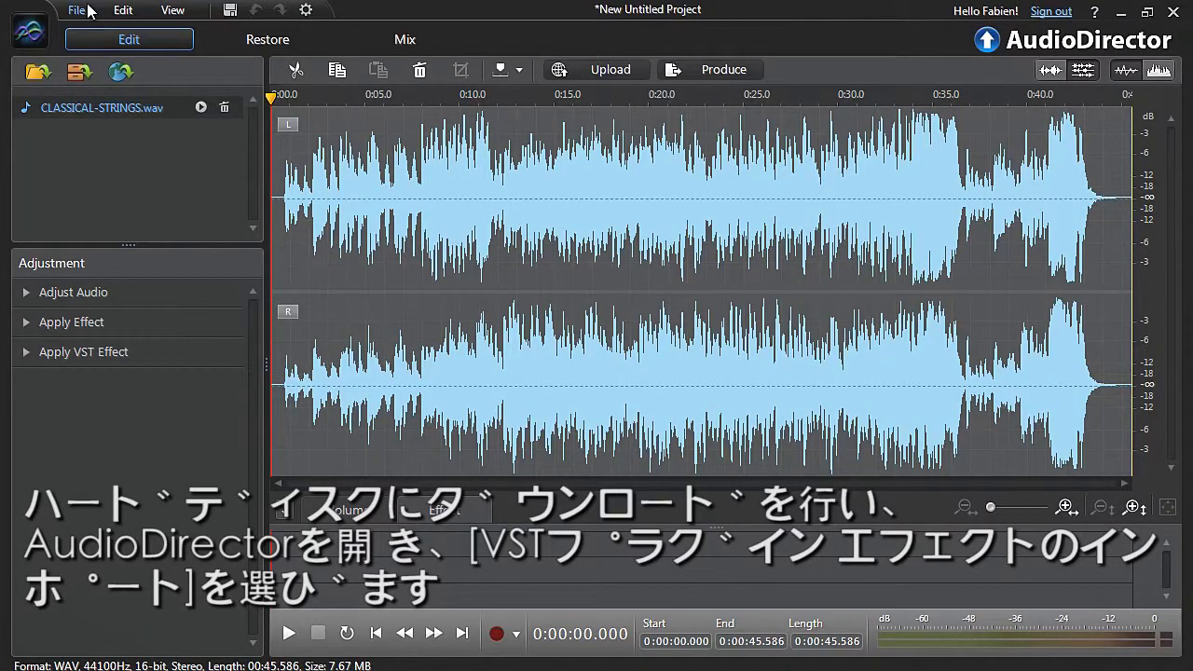
Step: Import the DISTORTION VST plug-in and open its TAL-DUB-II panel under Apply VST Effect
click(76, 10)
click(110, 166)
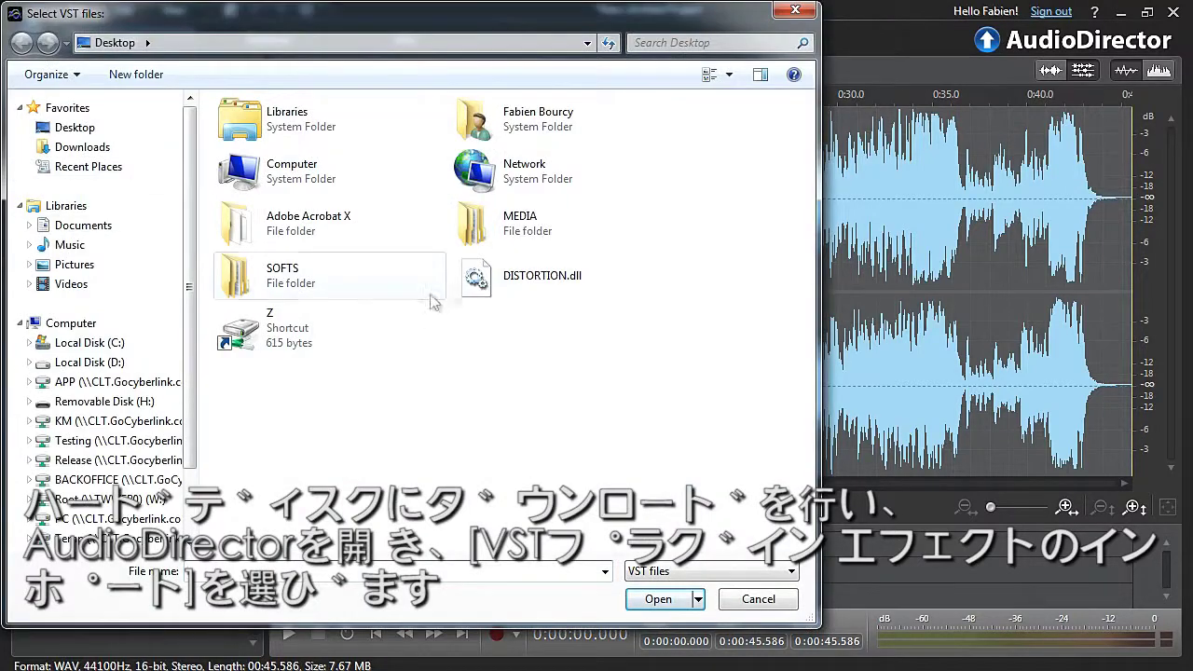
key(Escape)
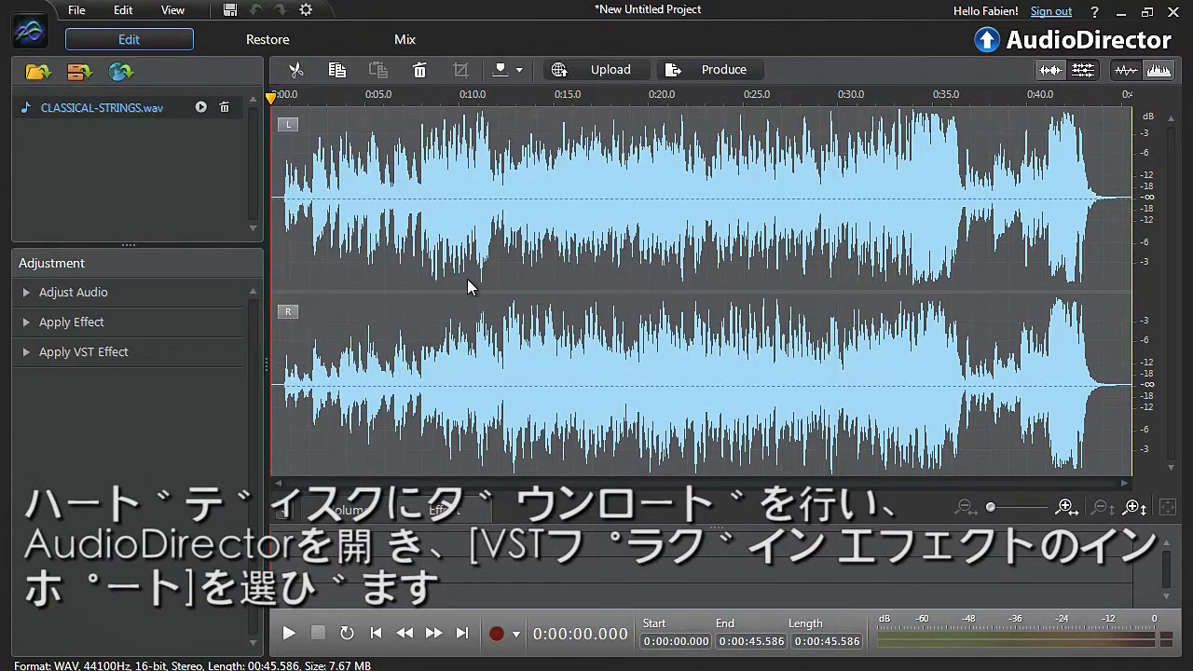
click(27, 352)
click(96, 406)
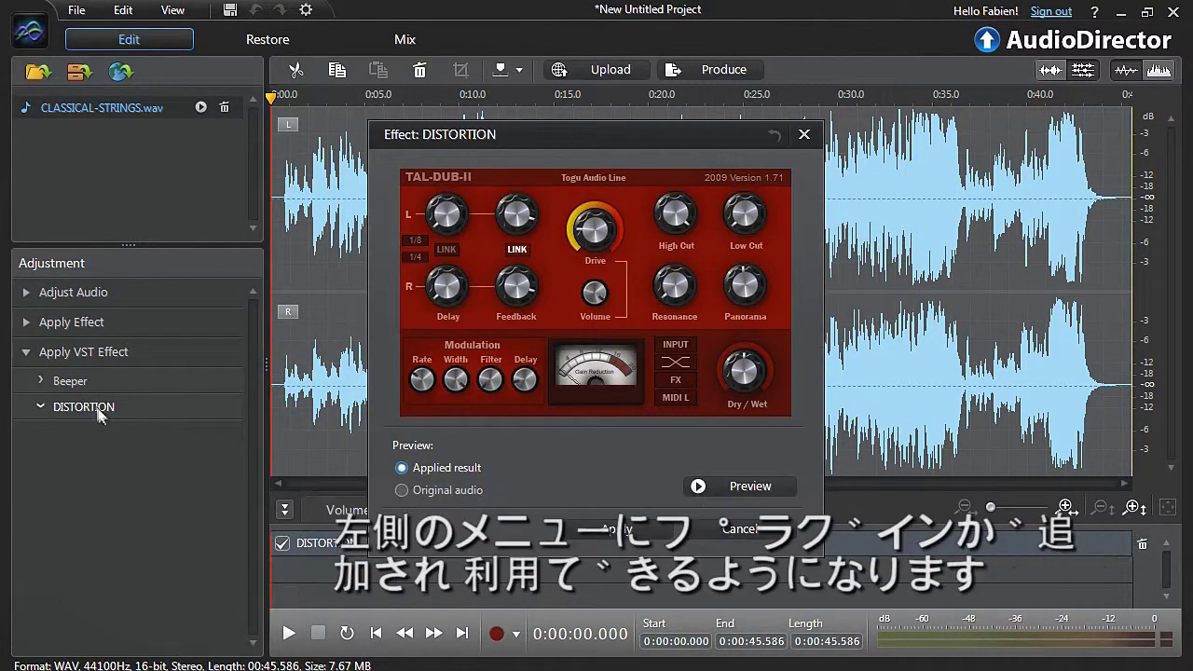